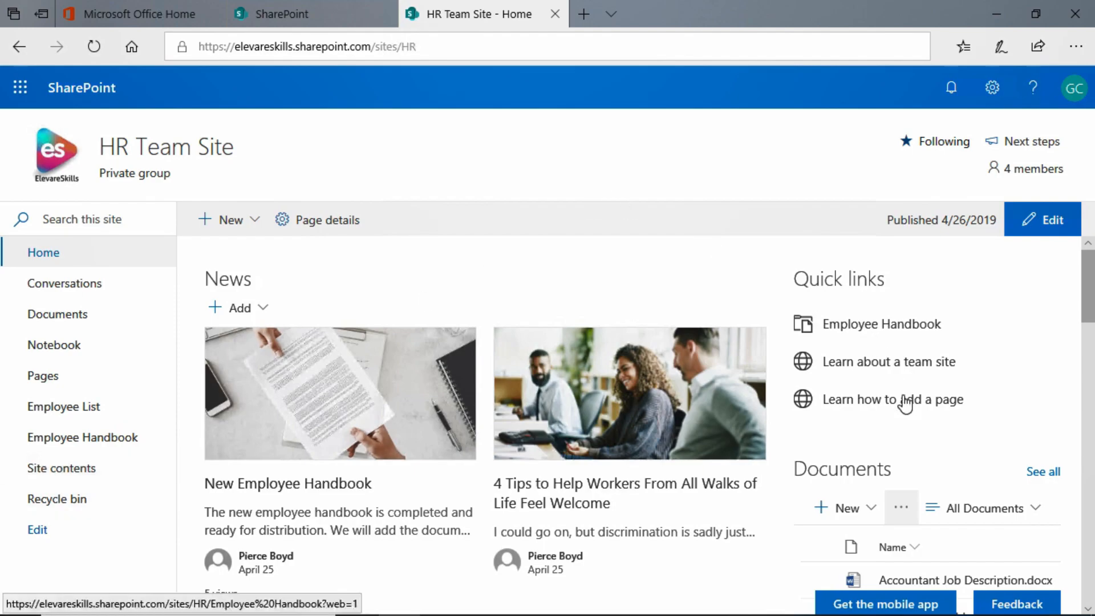
# Step: Delete the Accounts Payable Clerk Job Description.docx file from the HR Team Site's Documents library
pyautogui.click(69, 318)
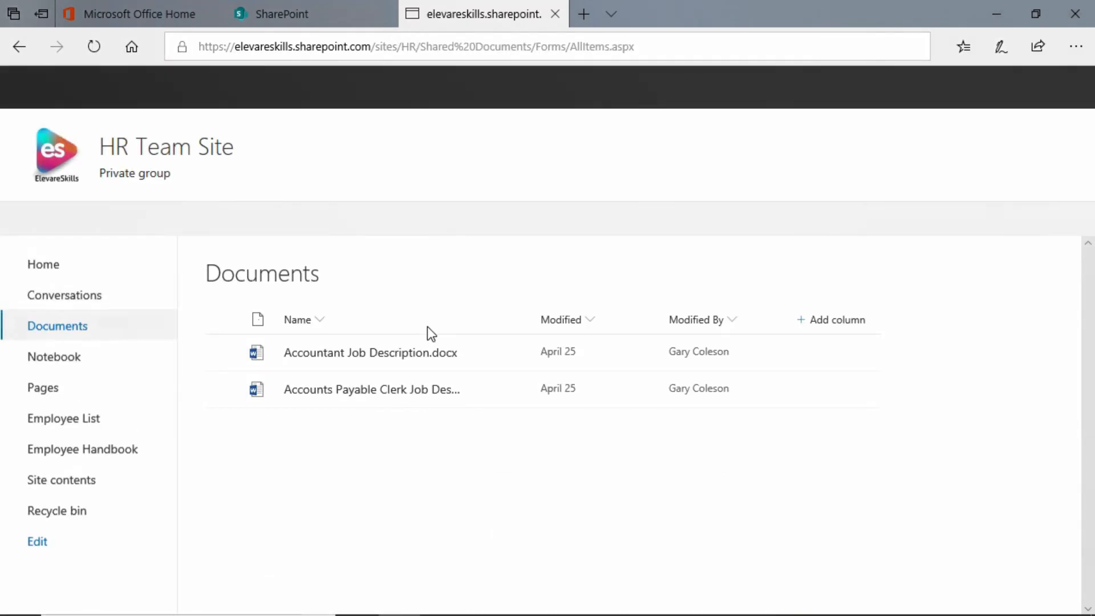
pyautogui.click(223, 393)
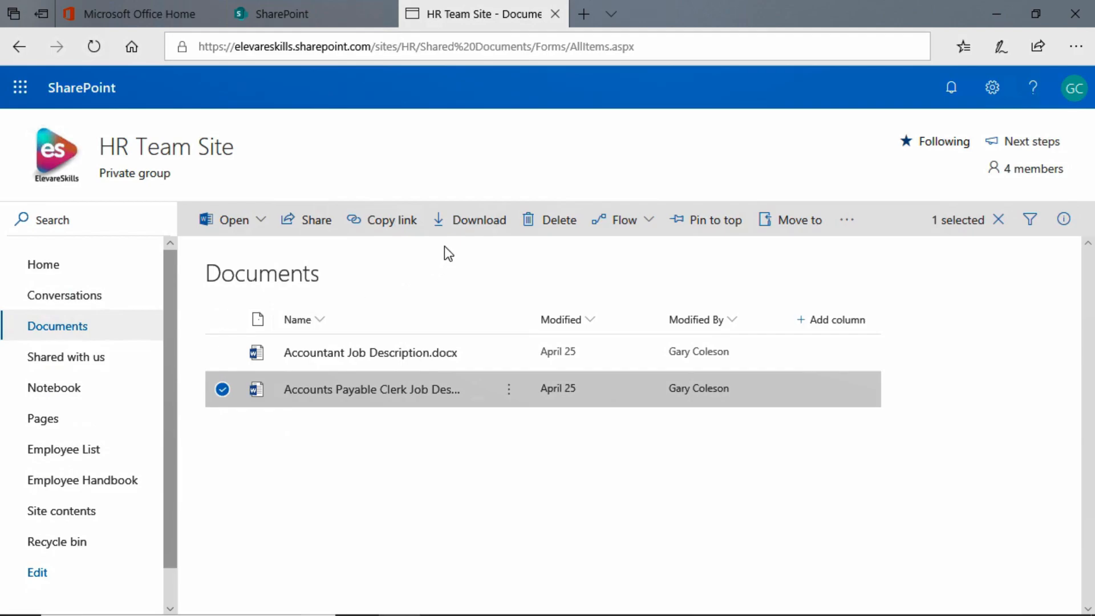
pyautogui.click(557, 225)
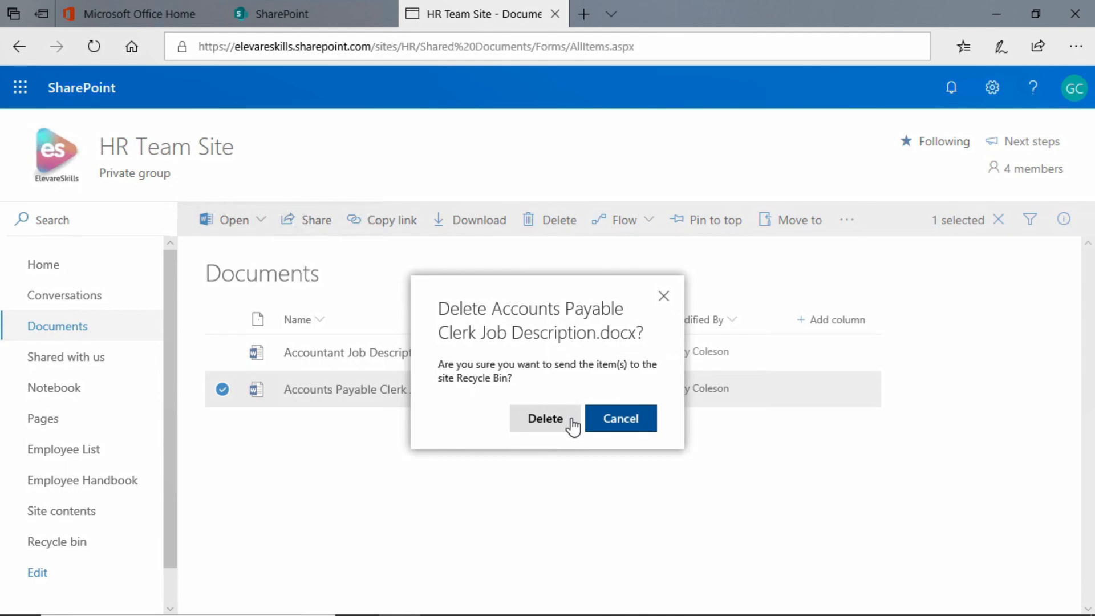
pyautogui.click(545, 424)
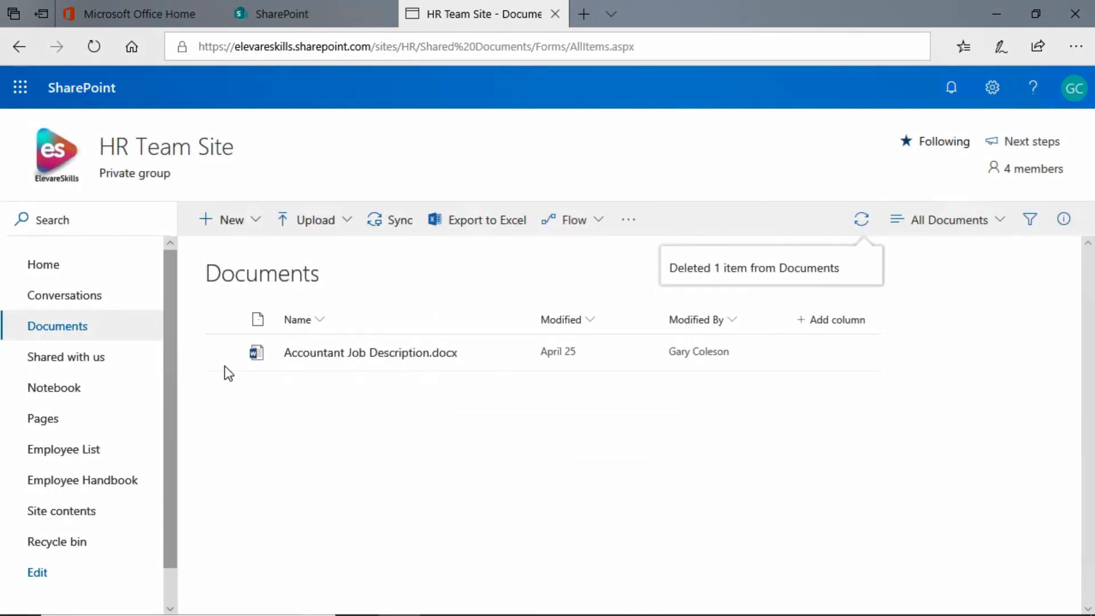
# Step: Restore the Accounts Payable Clerk and Customer Service Representative documents from the site's recycle bin, and open the Documents library to check them
pyautogui.click(60, 274)
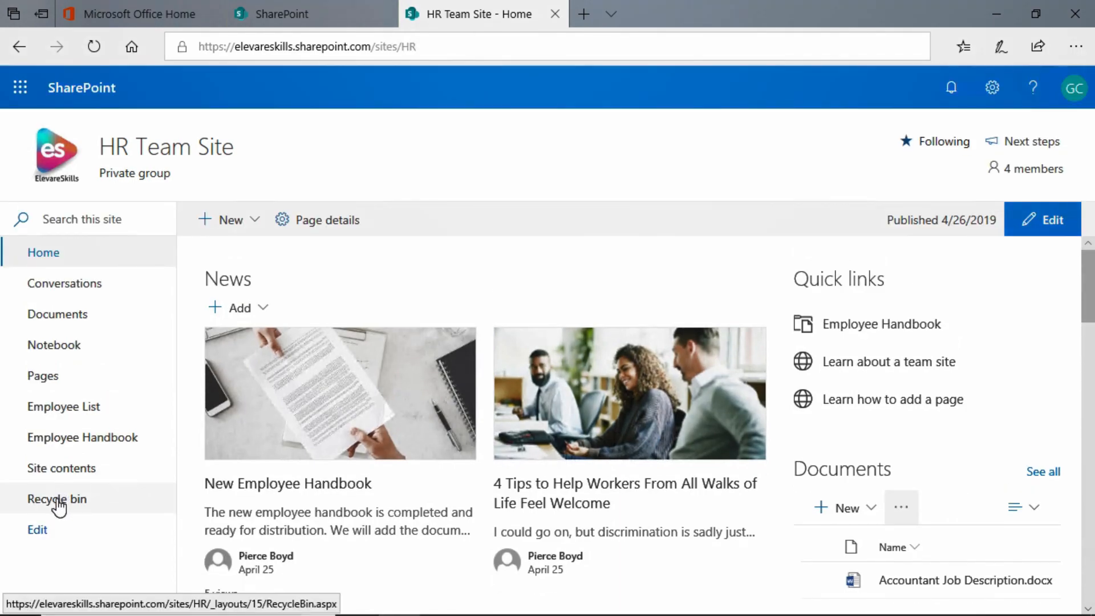
pyautogui.click(57, 498)
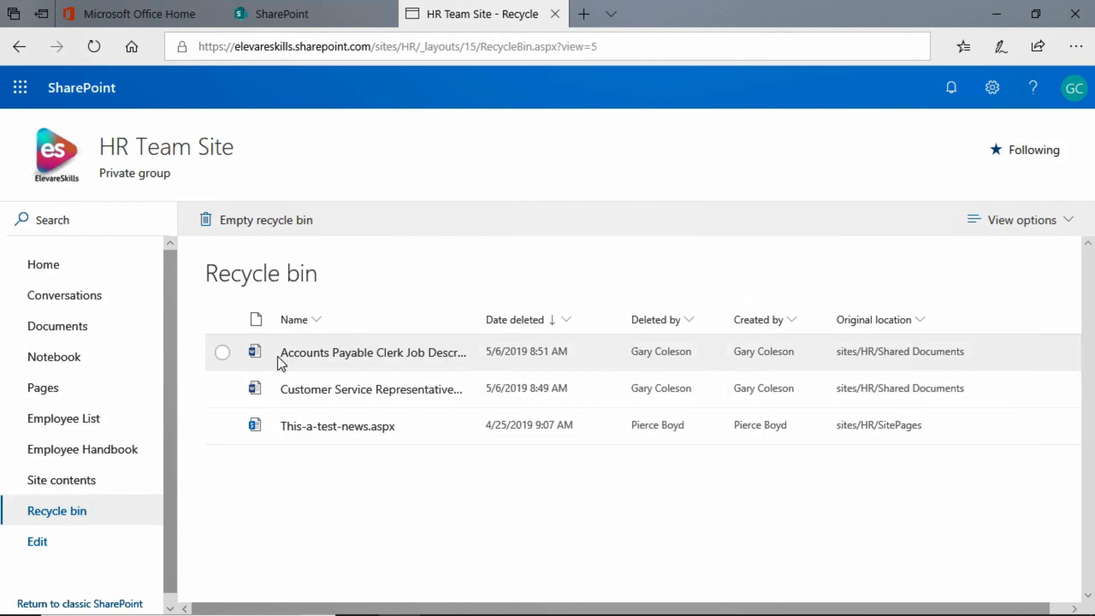
pyautogui.click(222, 353)
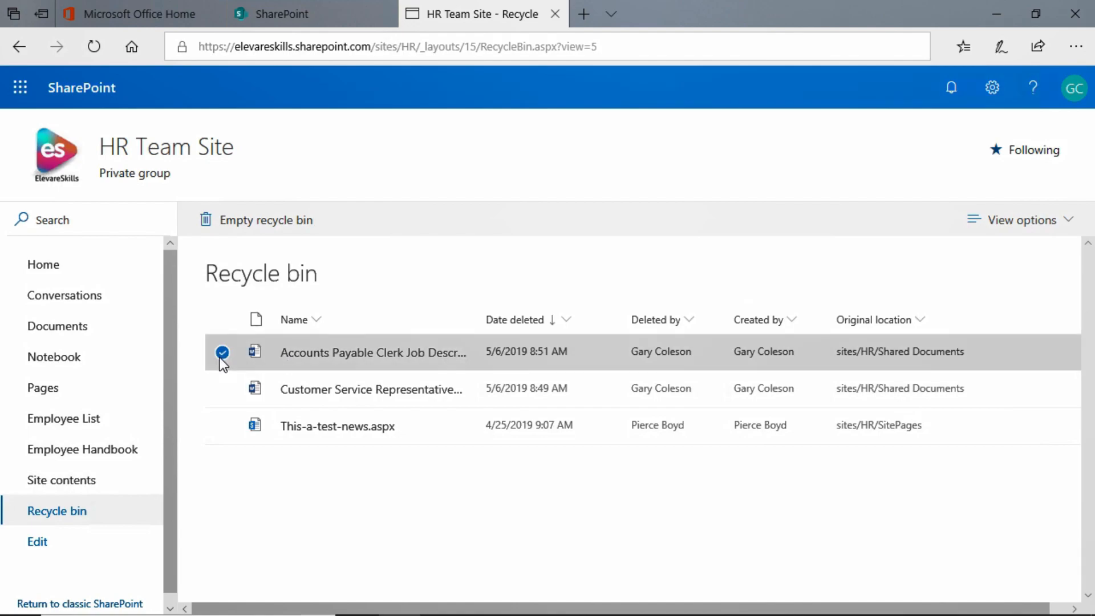
pyautogui.click(223, 389)
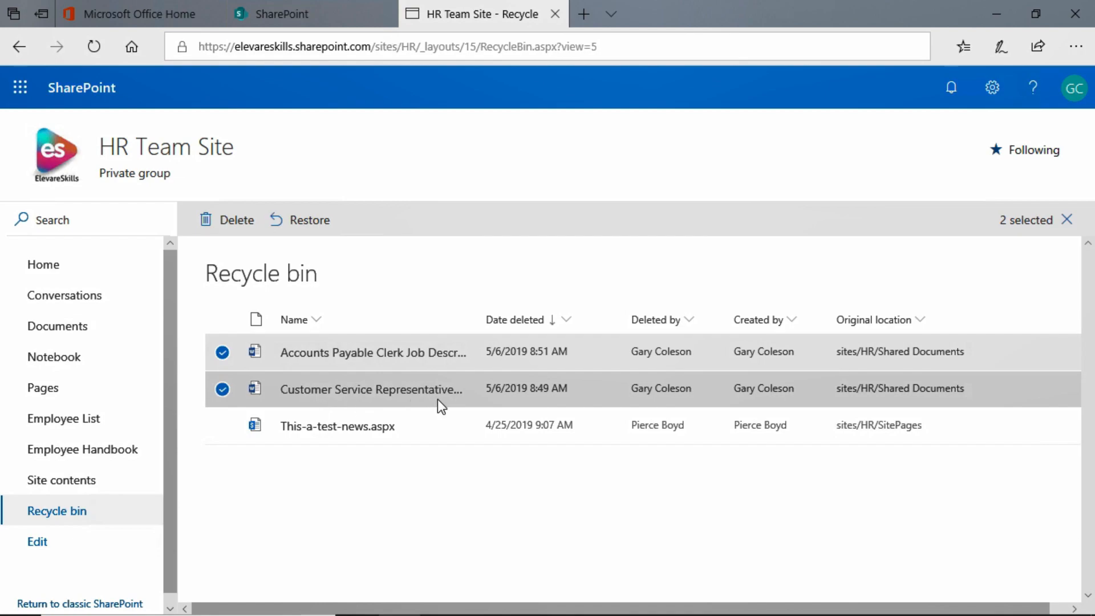
pyautogui.click(300, 228)
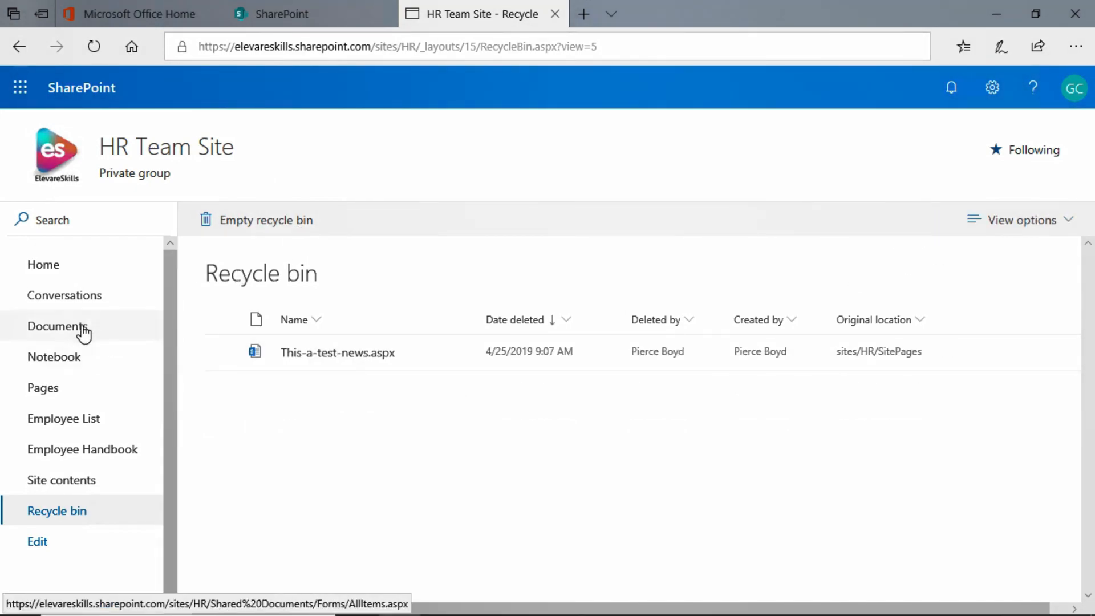
pyautogui.click(59, 329)
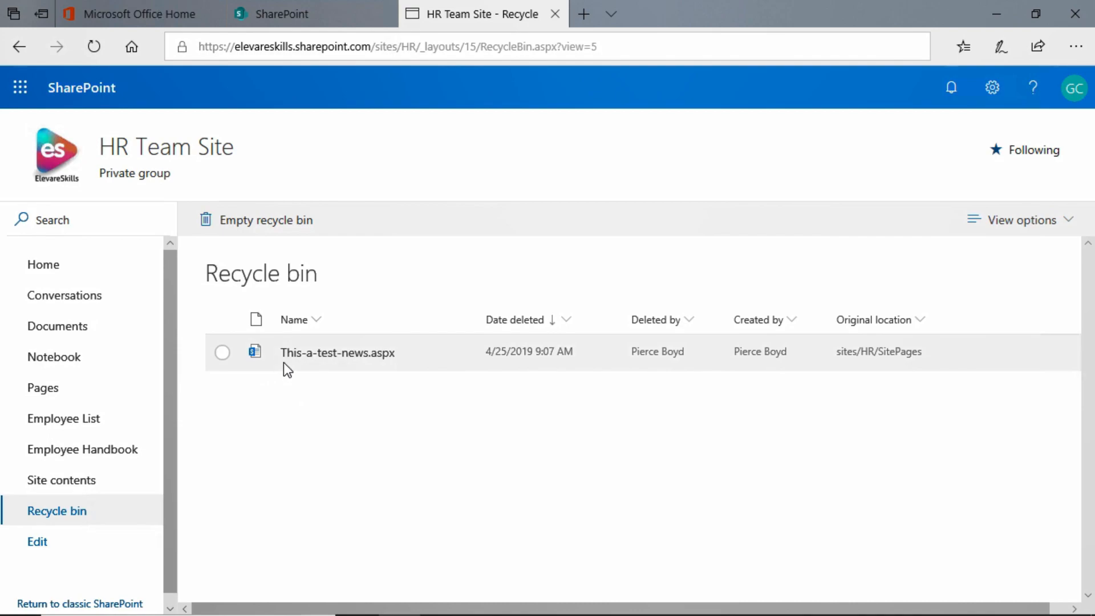
# Step: Restore This-a-test-news.aspx from the recycle bin and open the news post from the site's home page
pyautogui.click(223, 352)
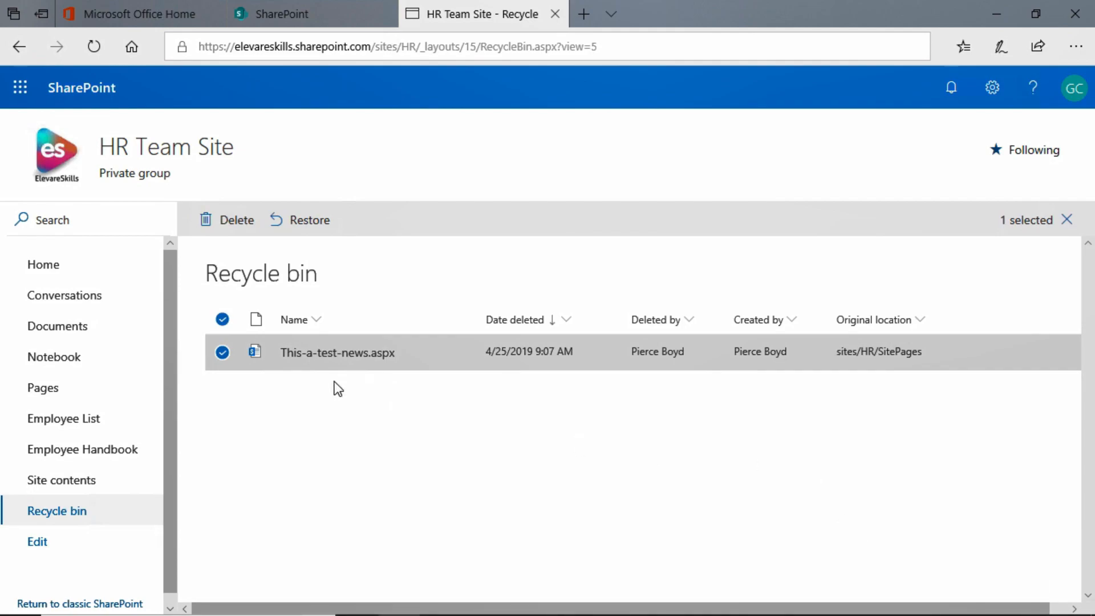
pyautogui.click(310, 227)
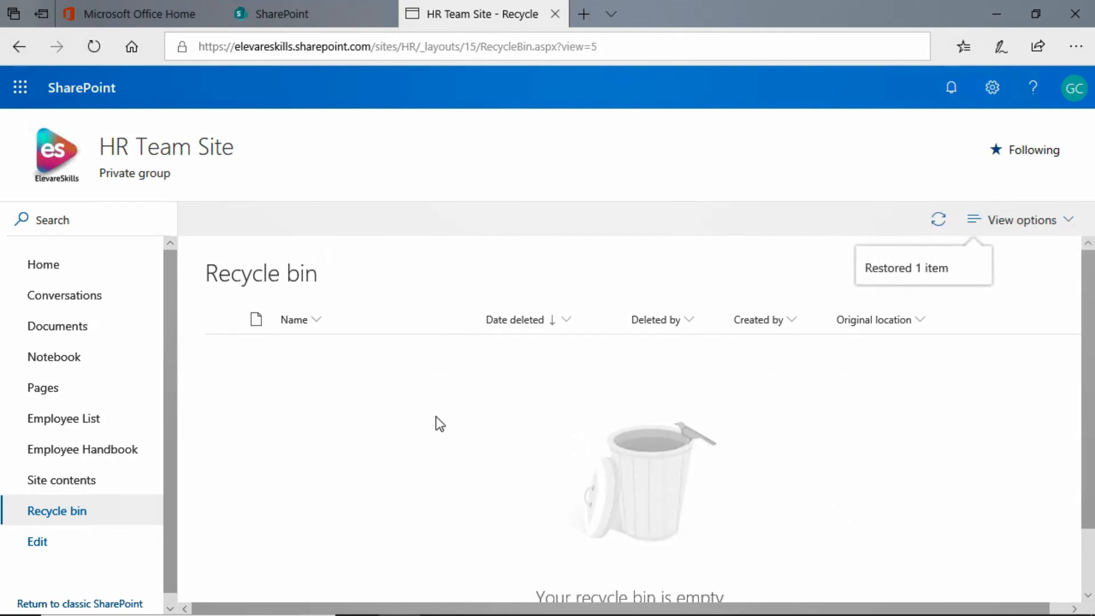
pyautogui.click(44, 265)
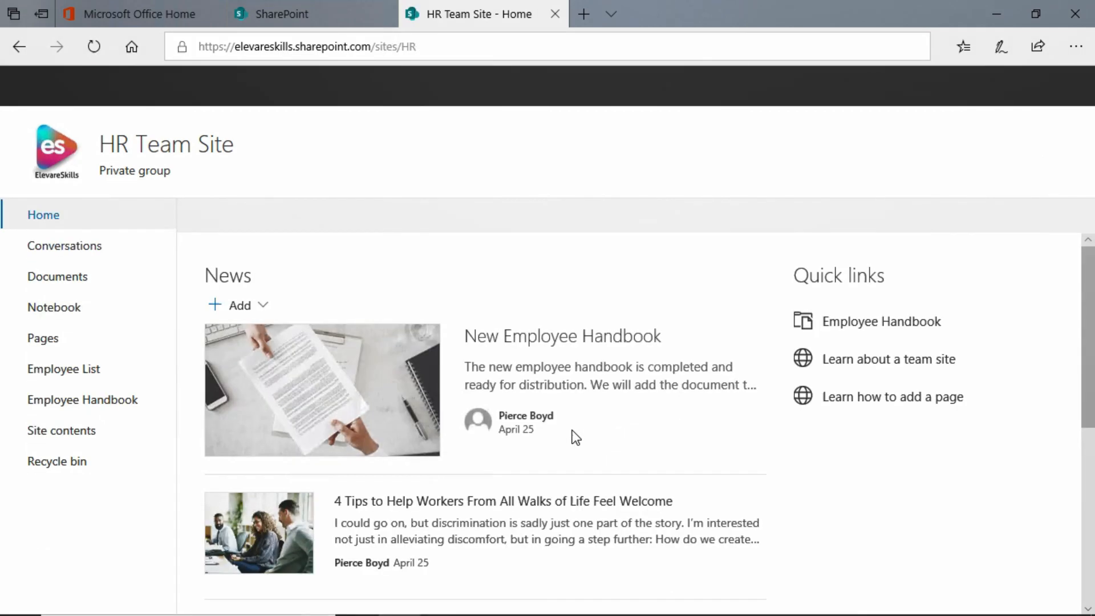
pyautogui.scroll(-3, 573, 429)
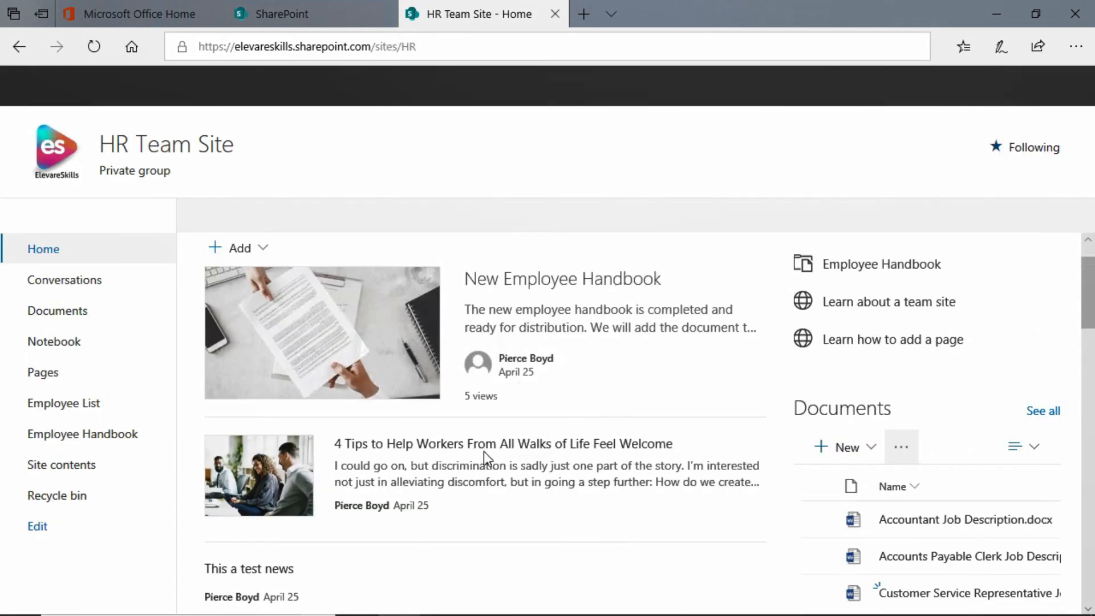
pyautogui.scroll(-3, 473, 440)
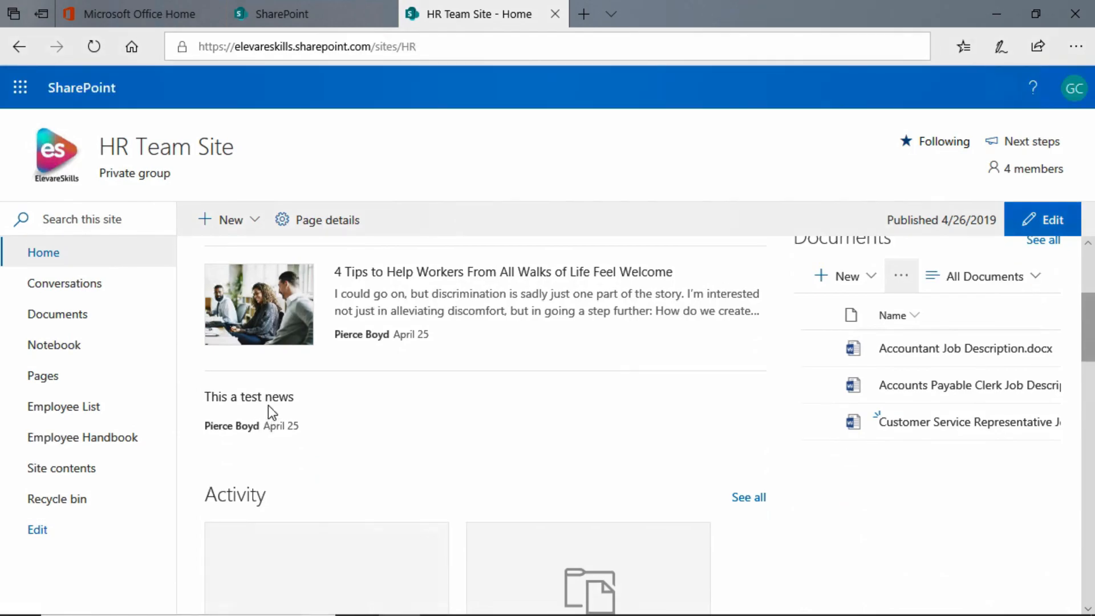
pyautogui.click(269, 406)
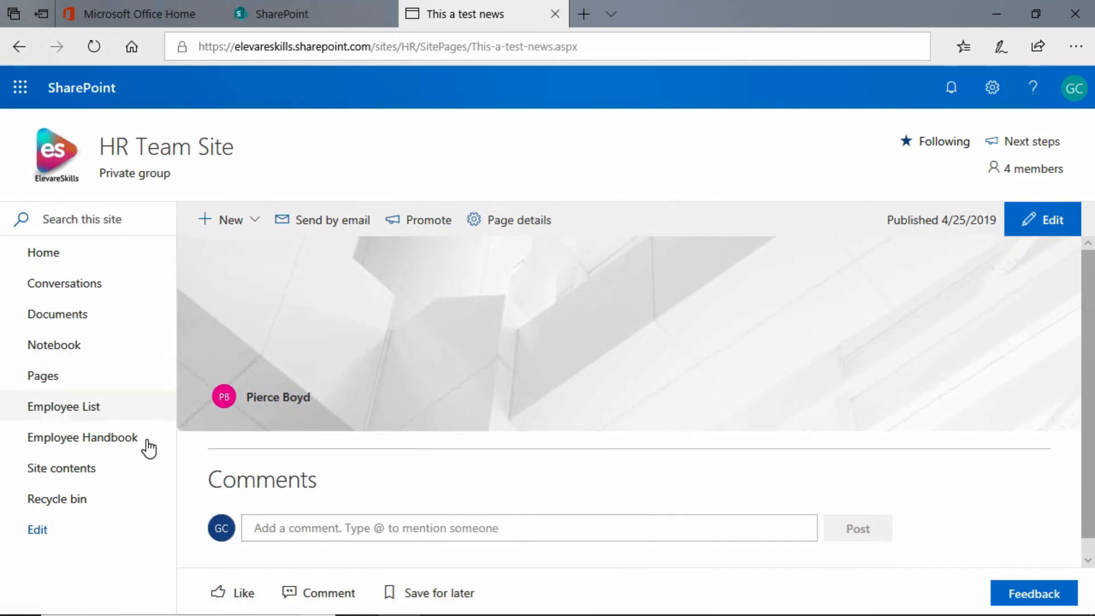
# Step: Delete This-a-test-news.aspx from the Site Pages library in the site contents
pyautogui.click(73, 473)
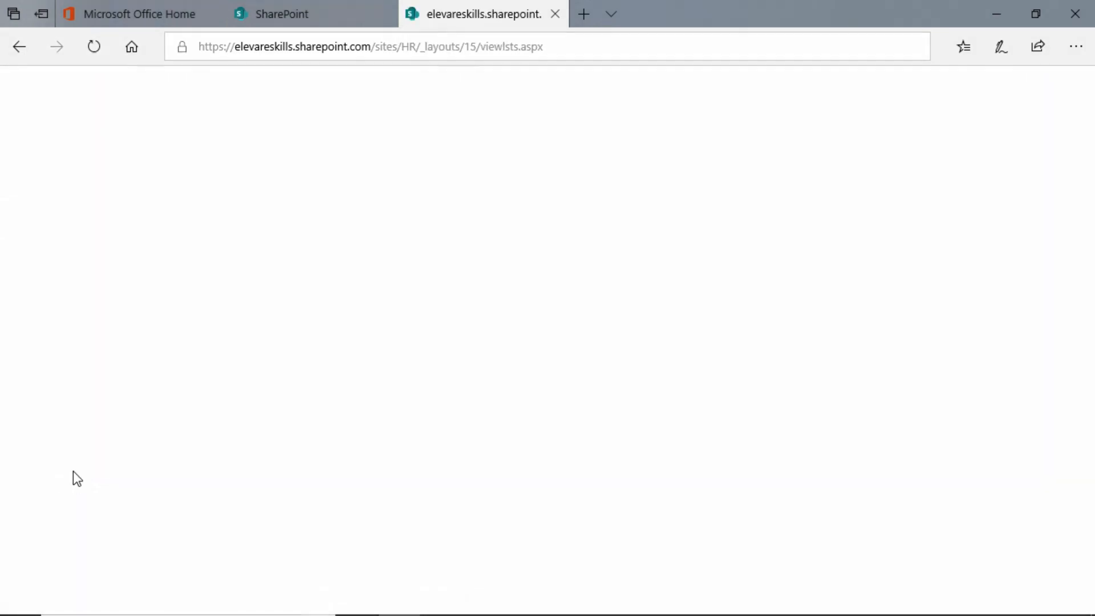
pyautogui.scroll(-1, 416, 408)
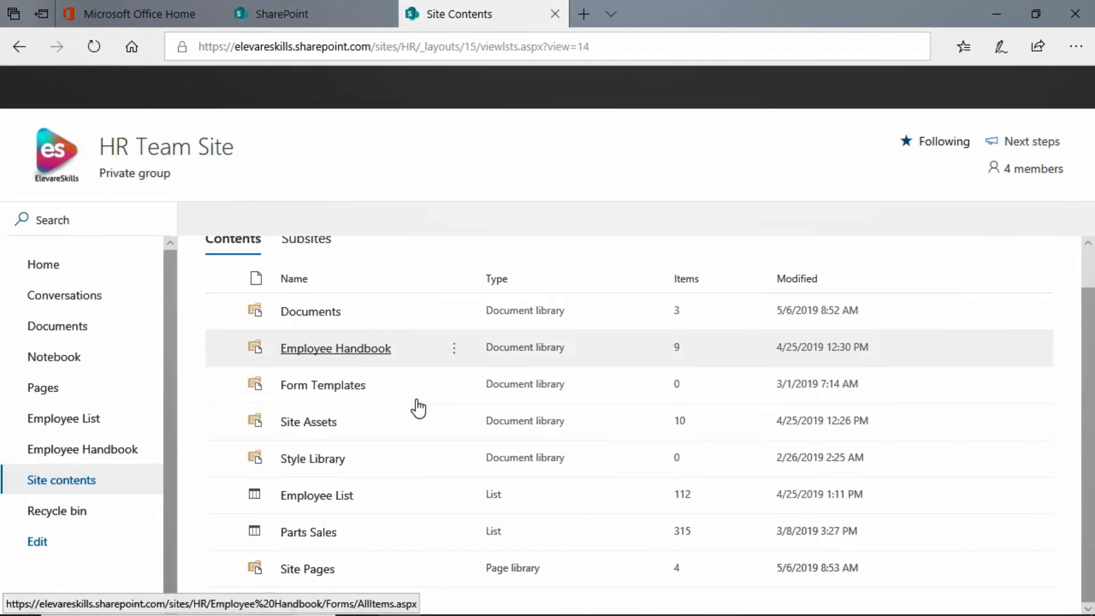
pyautogui.click(327, 572)
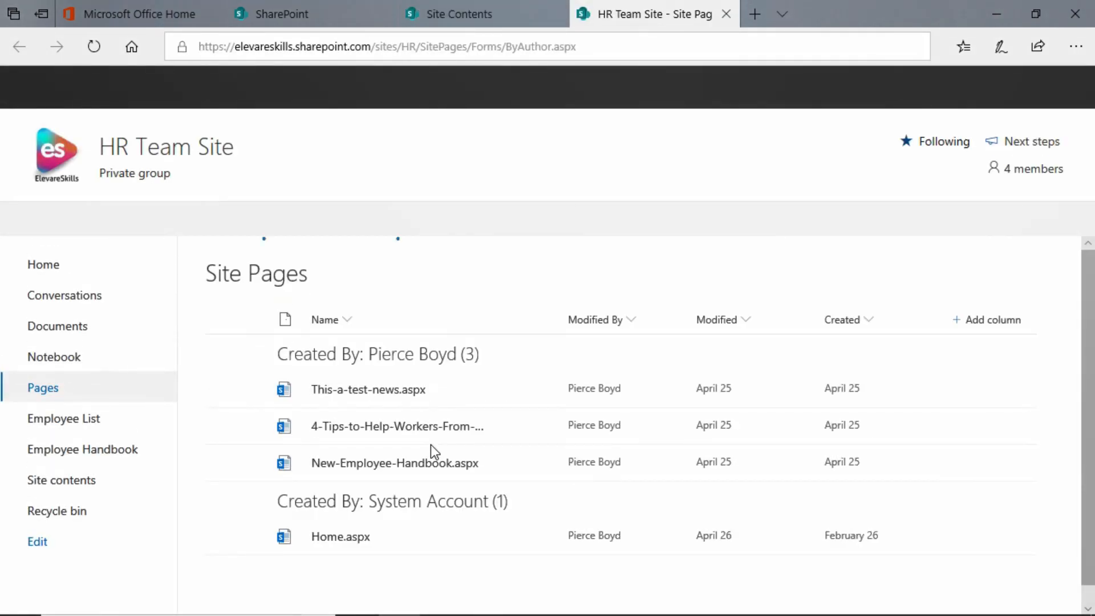
pyautogui.click(223, 392)
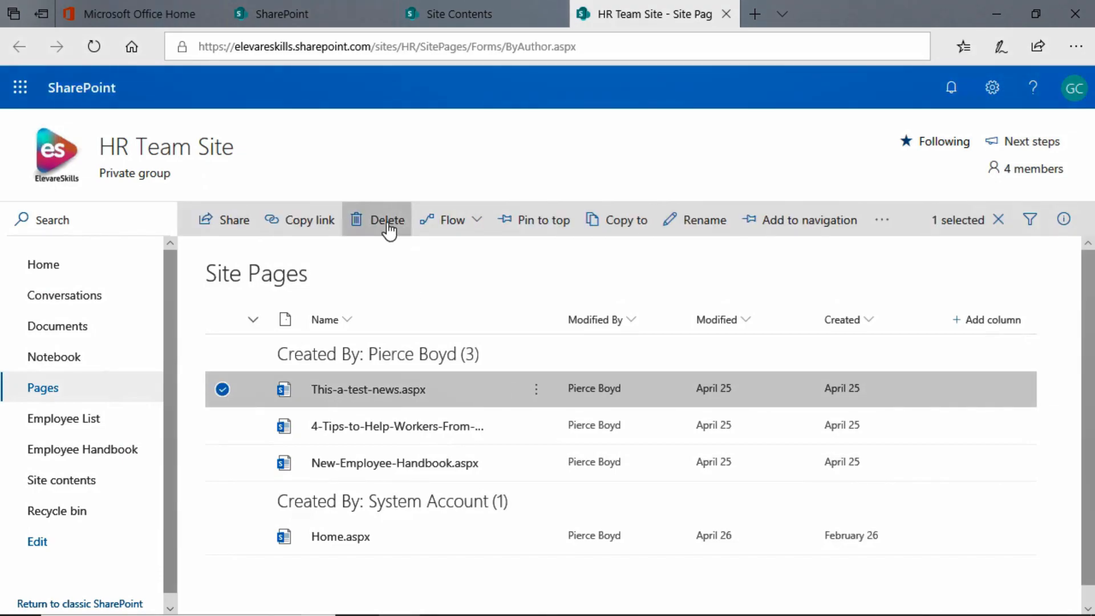
pyautogui.click(387, 221)
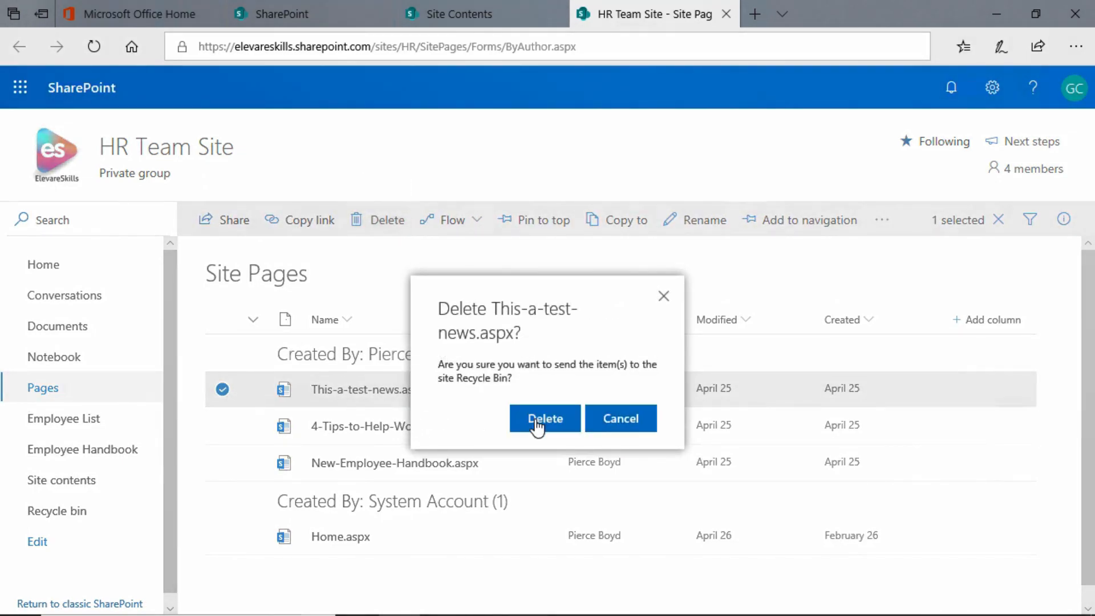
pyautogui.click(542, 419)
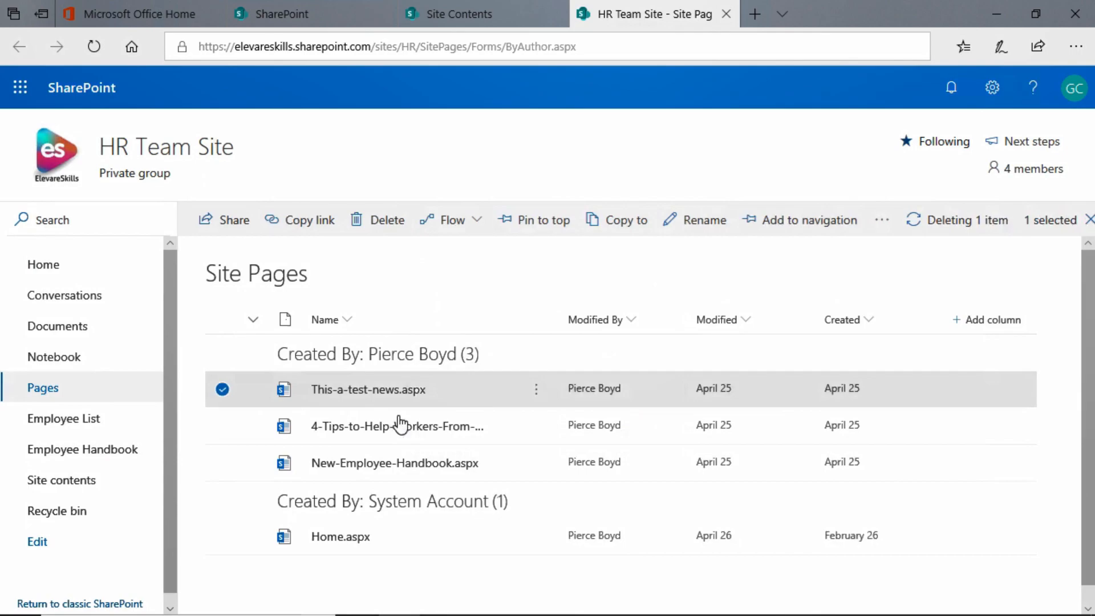
# Step: Delete This-a-test-news.aspx from the site's recycle bin
pyautogui.click(51, 516)
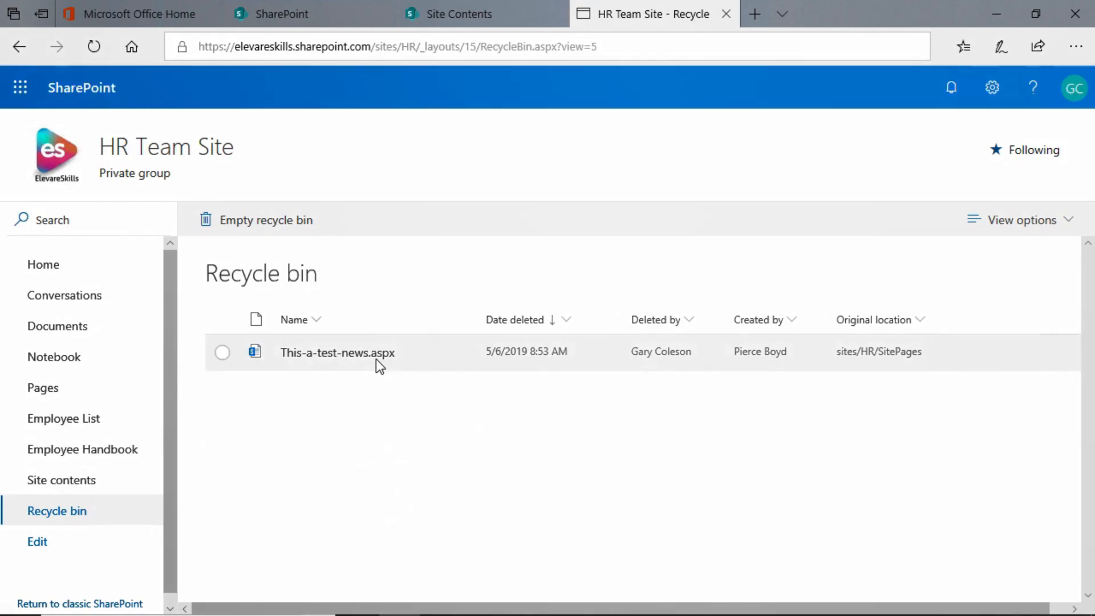
pyautogui.click(222, 351)
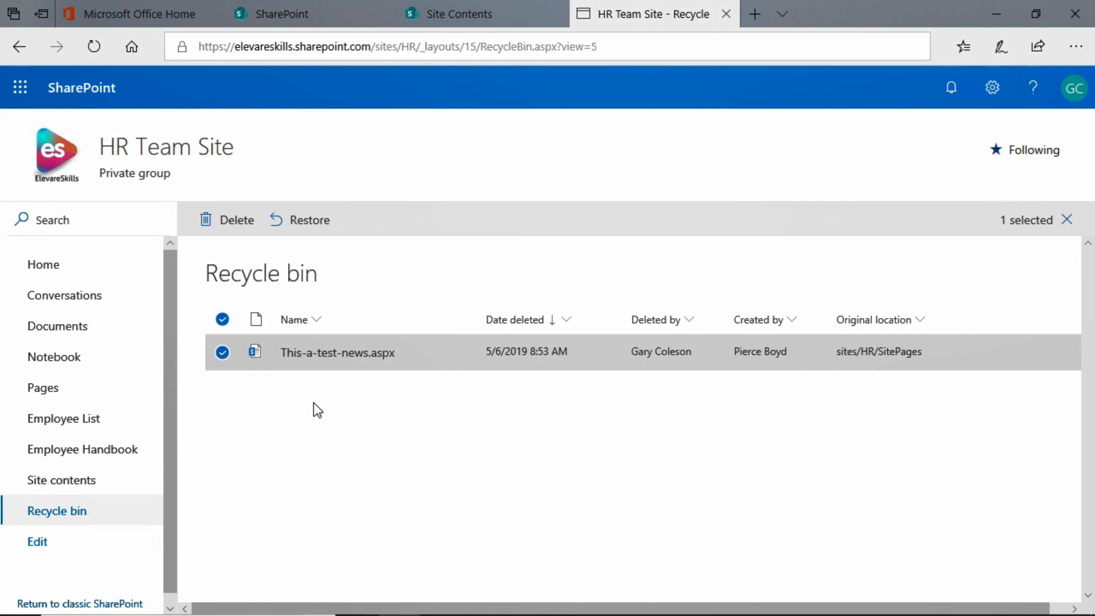
pyautogui.click(233, 228)
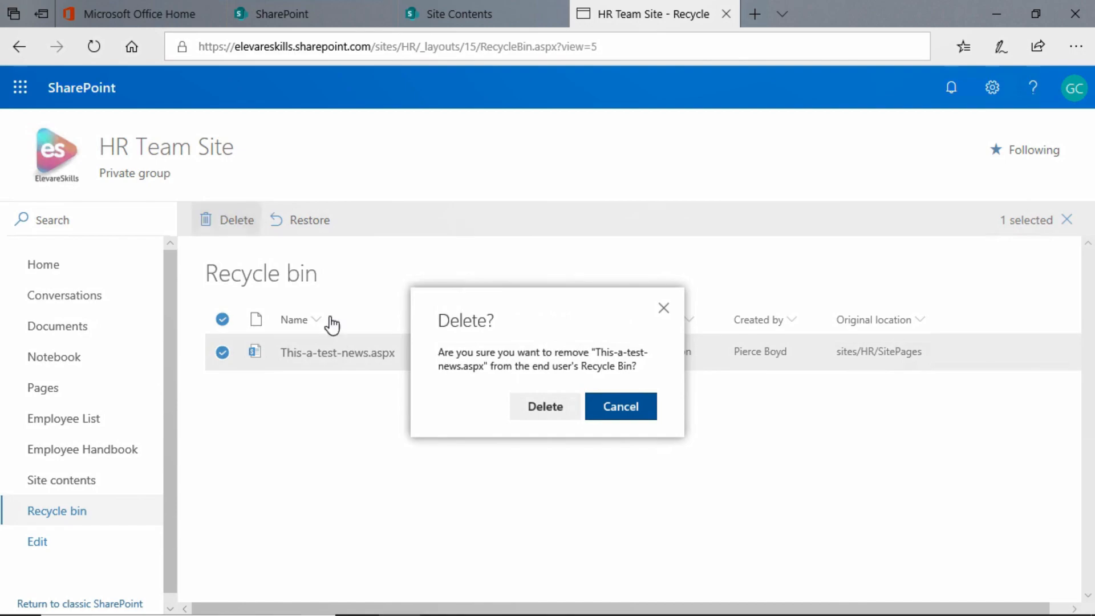
pyautogui.click(561, 418)
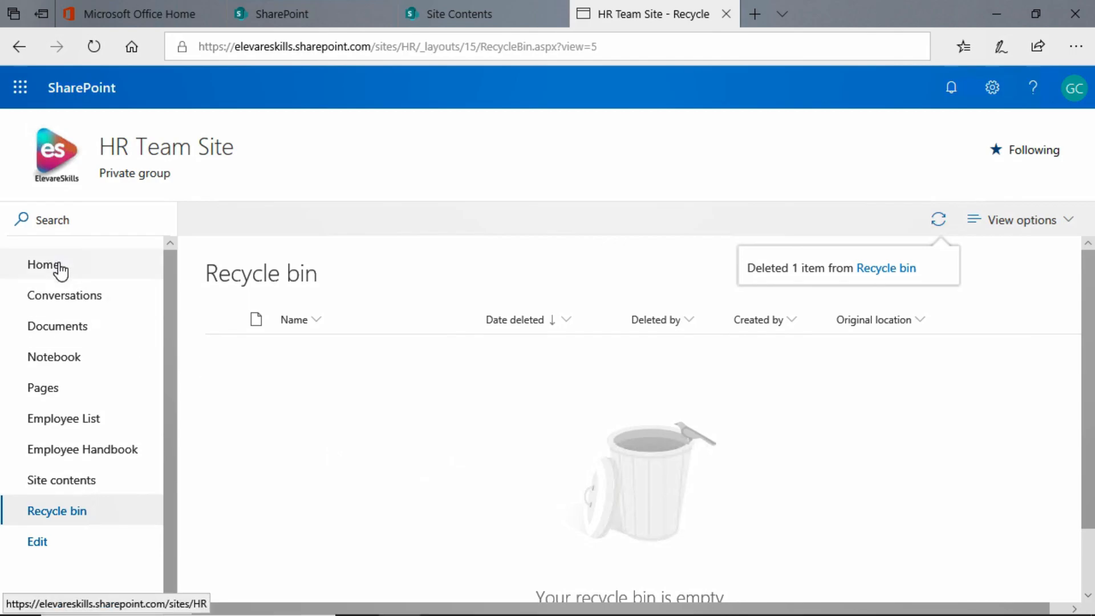
# Step: Remove the Parts Sales list from the site contents
pyautogui.click(69, 480)
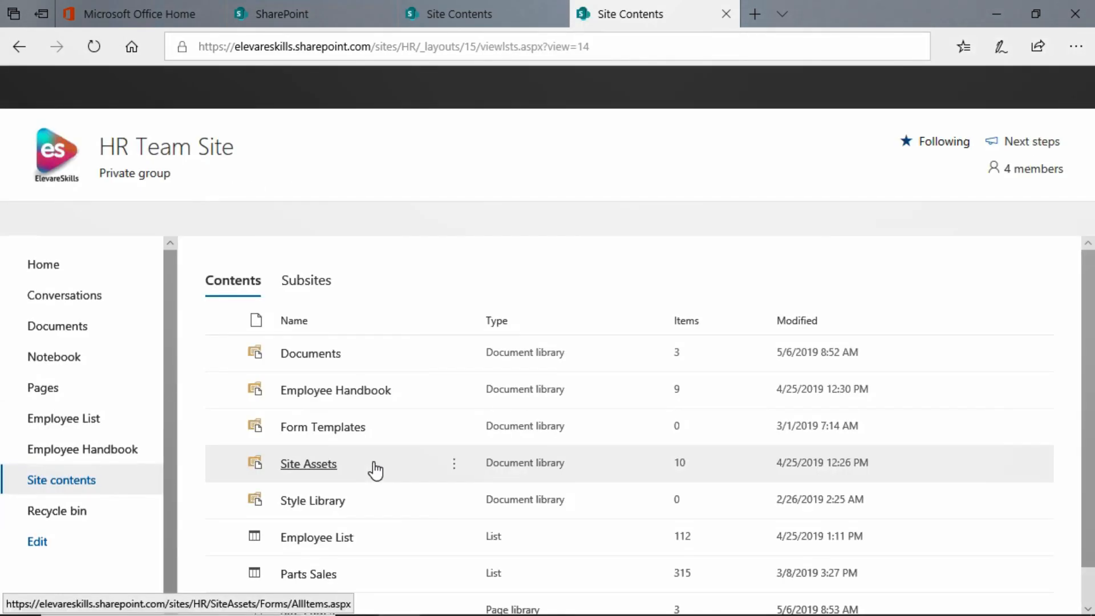
pyautogui.scroll(-2, 374, 463)
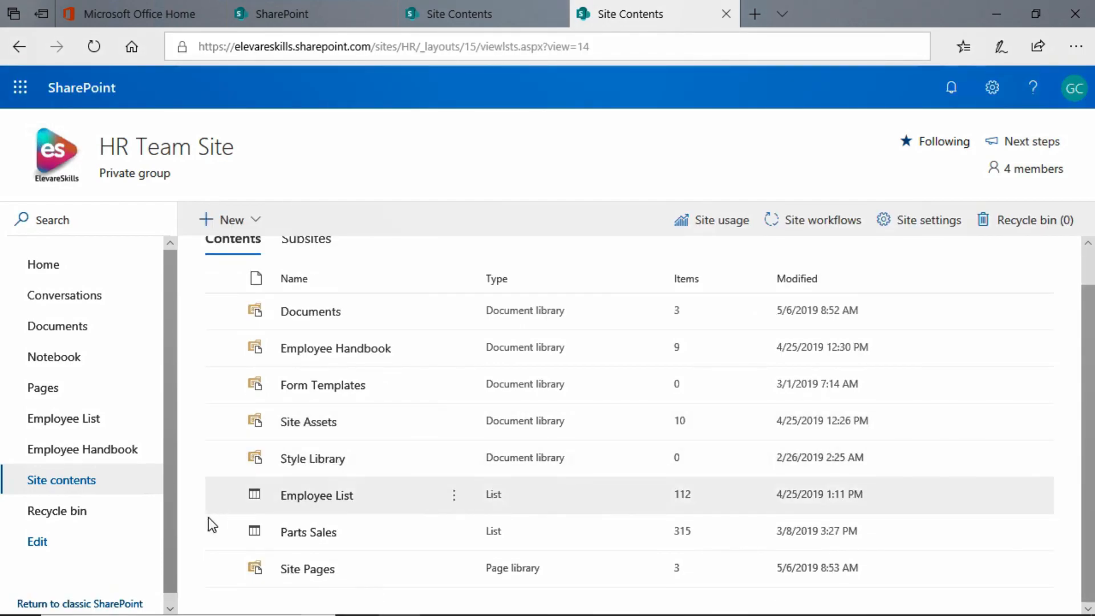
pyautogui.click(453, 536)
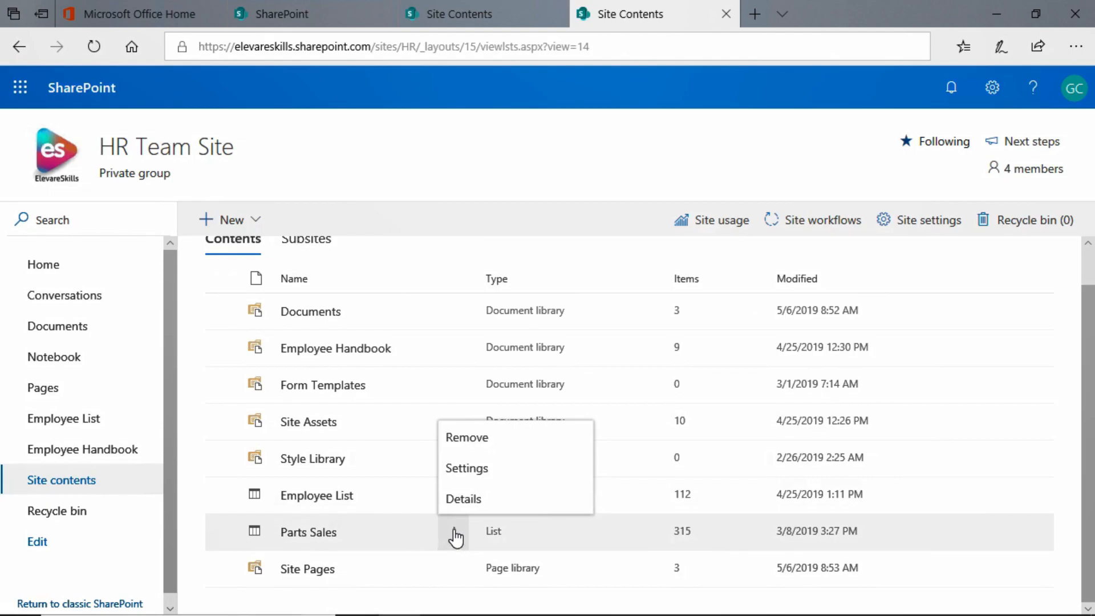
pyautogui.click(483, 442)
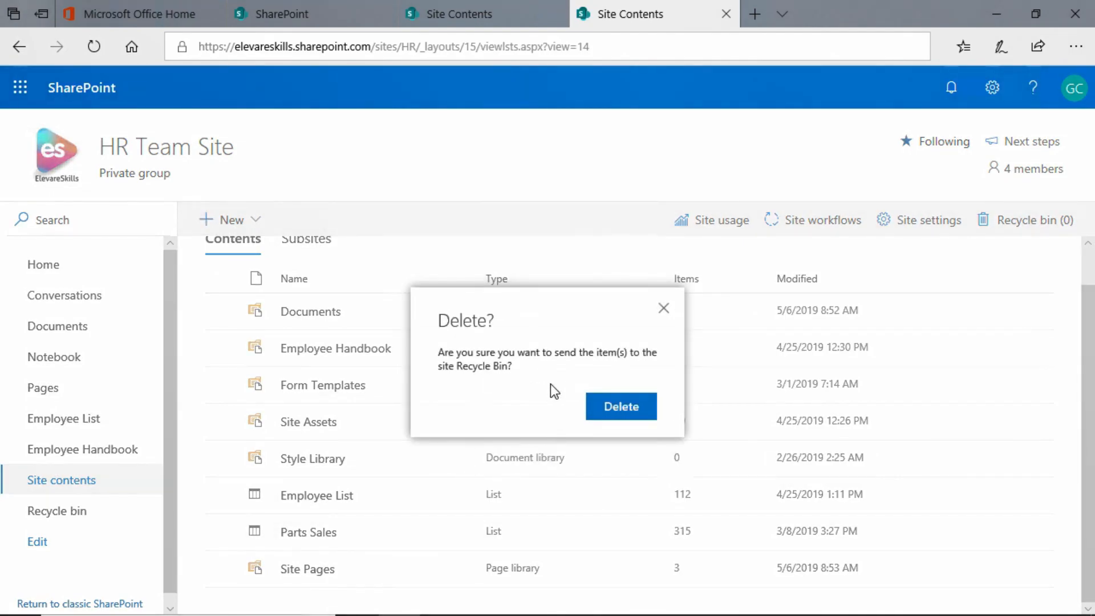
pyautogui.click(622, 409)
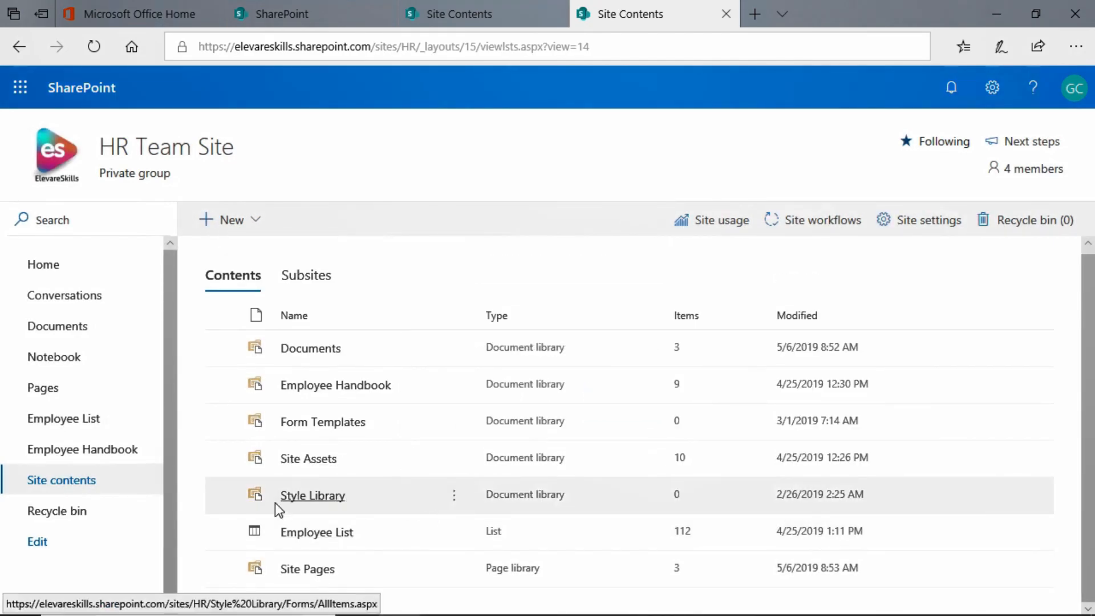
# Step: Restore the Parts Sales list from the site's recycle bin
pyautogui.click(63, 513)
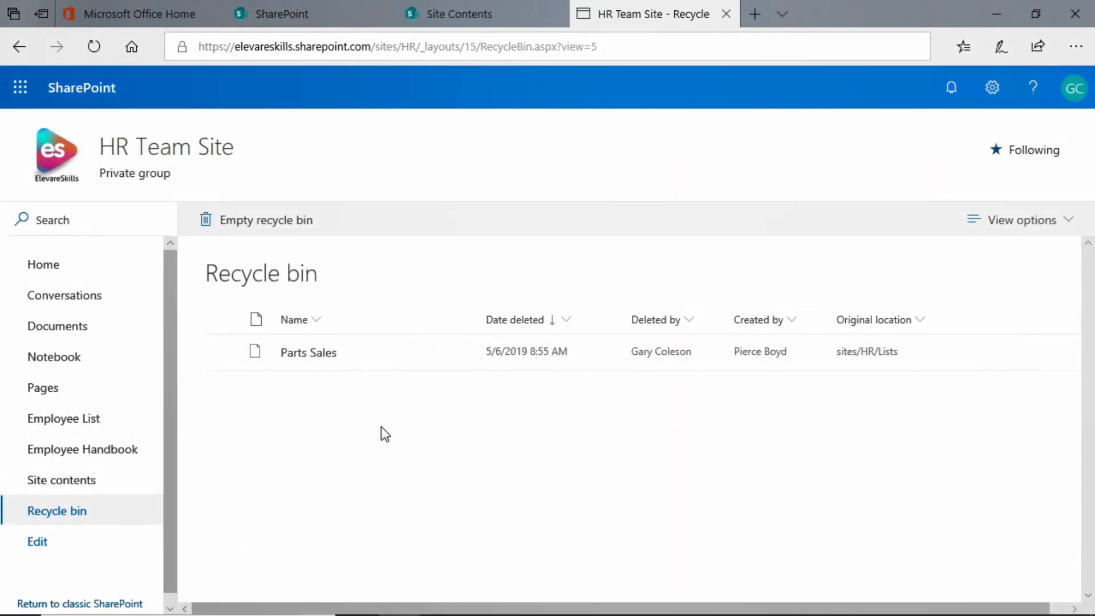
pyautogui.click(223, 353)
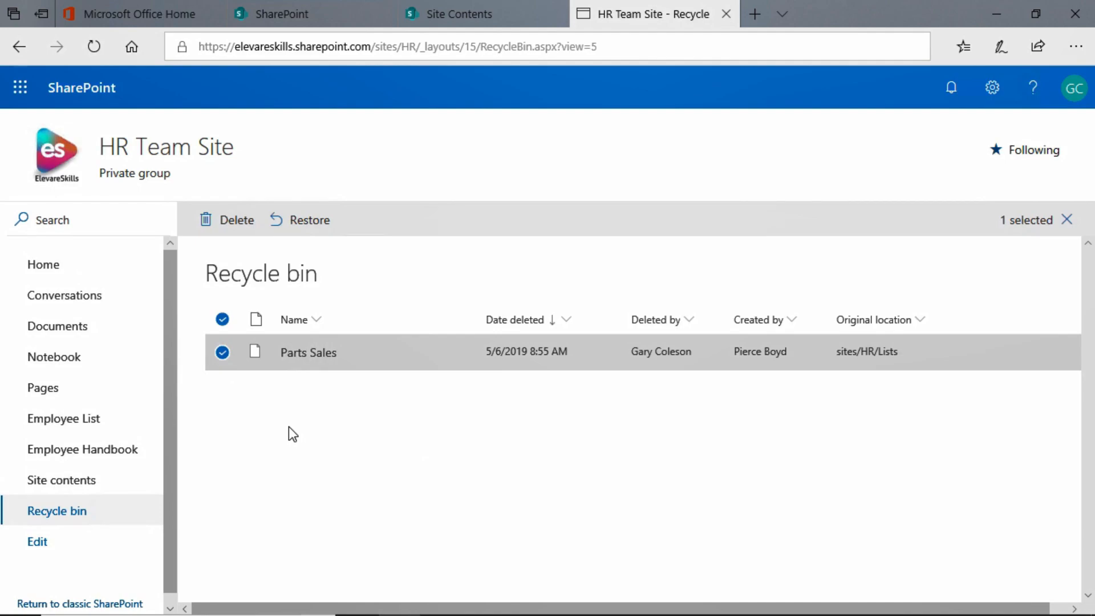
pyautogui.click(311, 226)
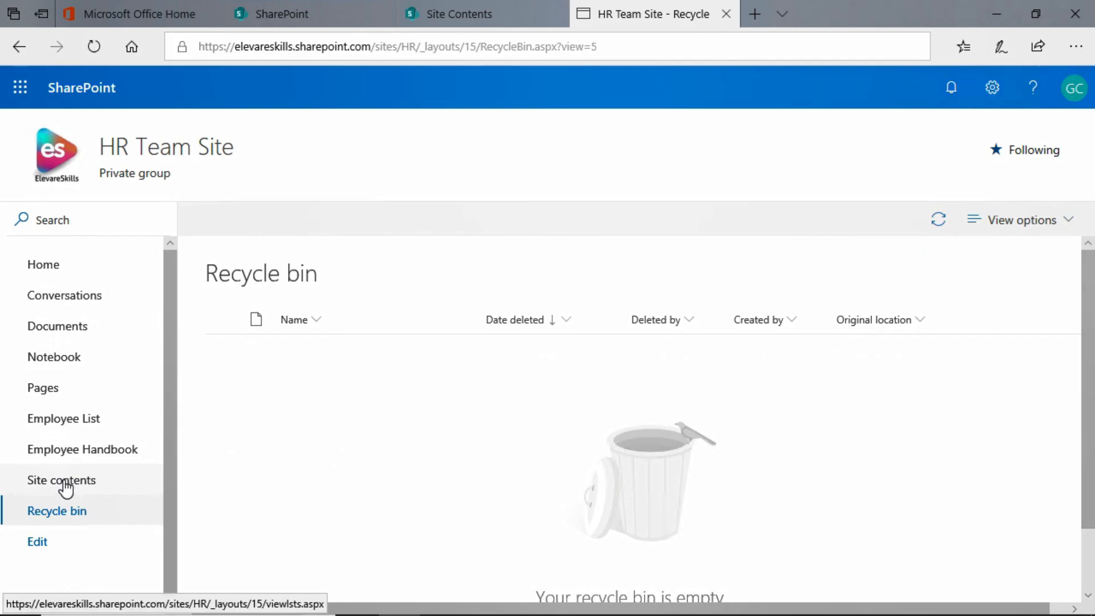
# Step: Open the Parts Sales list from the site contents to check its items, and close the list
pyautogui.click(33, 482)
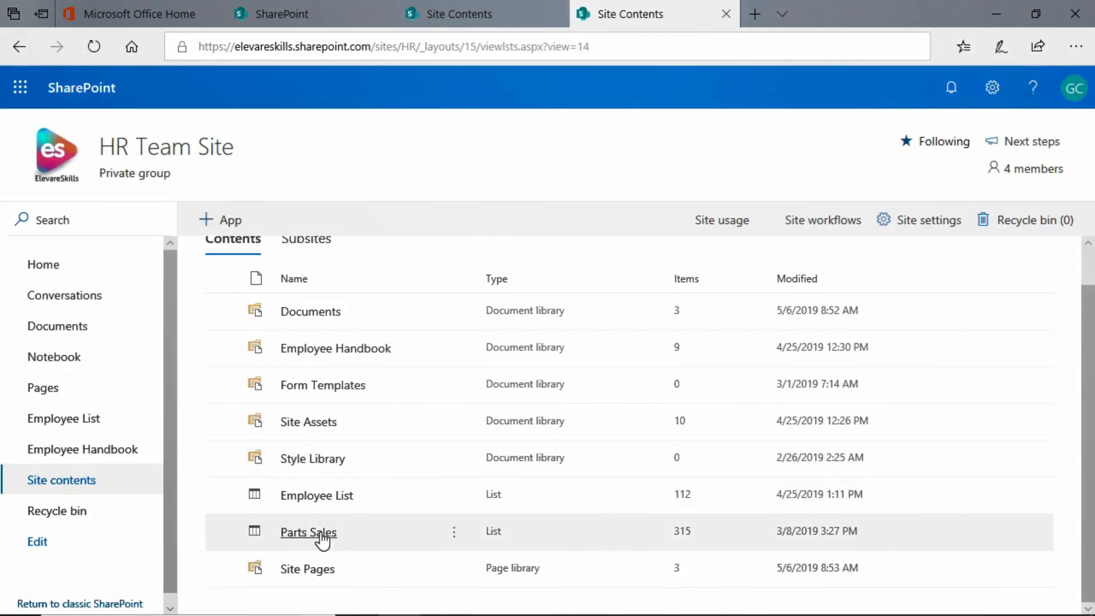
pyautogui.click(309, 533)
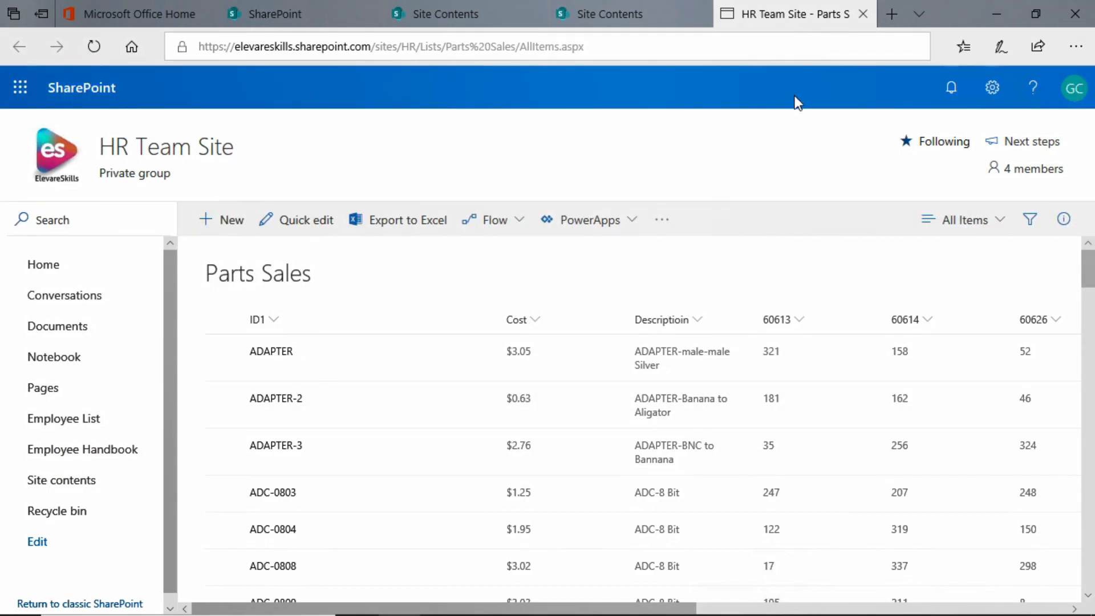
pyautogui.click(862, 14)
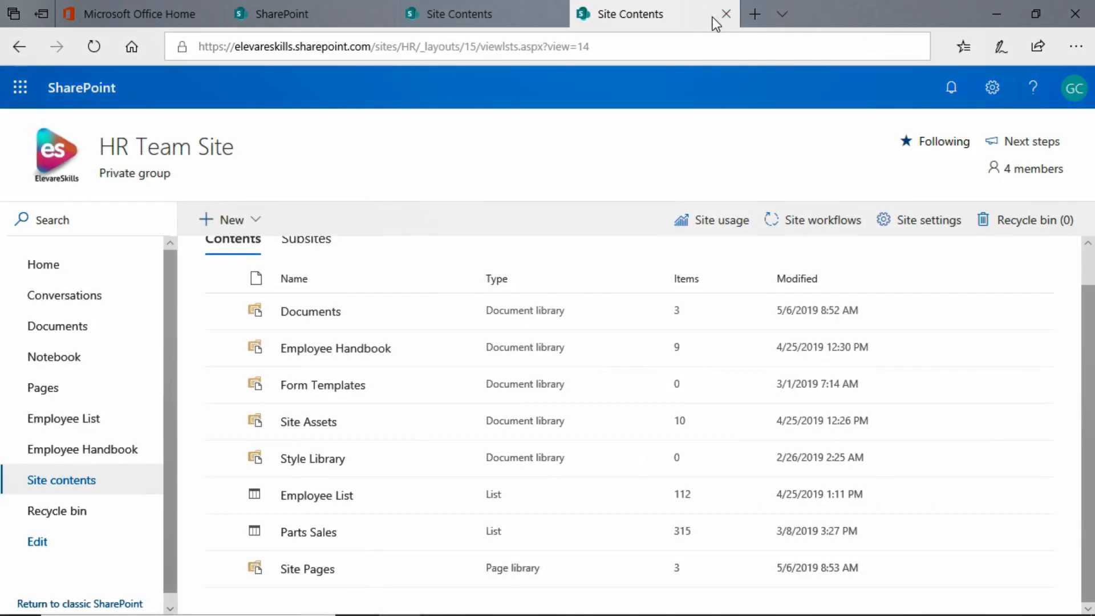
# Step: Close the extra Site Contents page and open the site's recycle bin from the remaining one
pyautogui.click(726, 14)
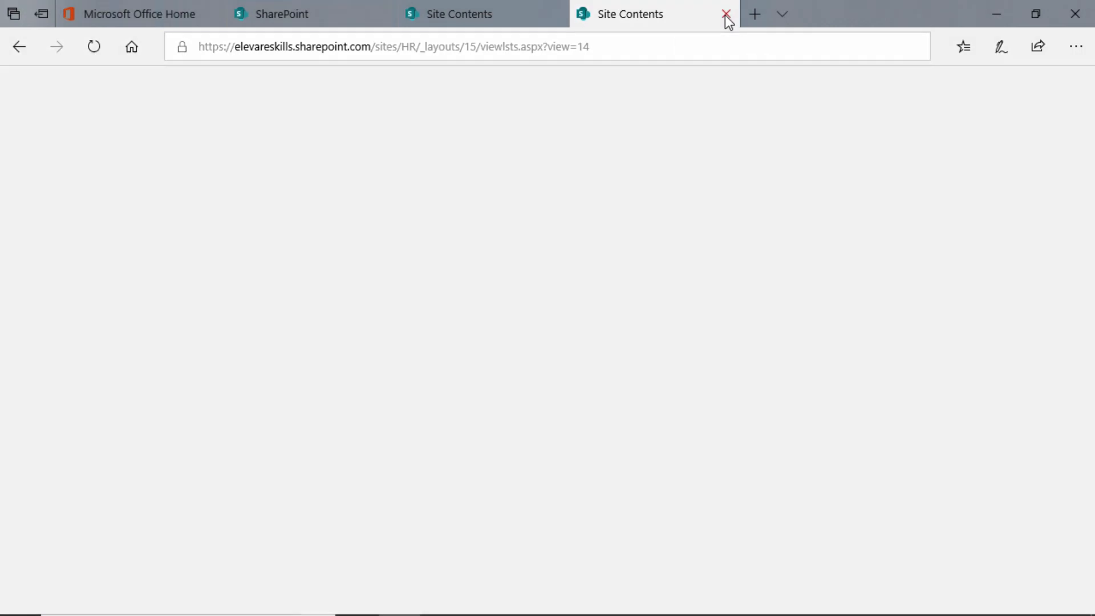
pyautogui.click(62, 507)
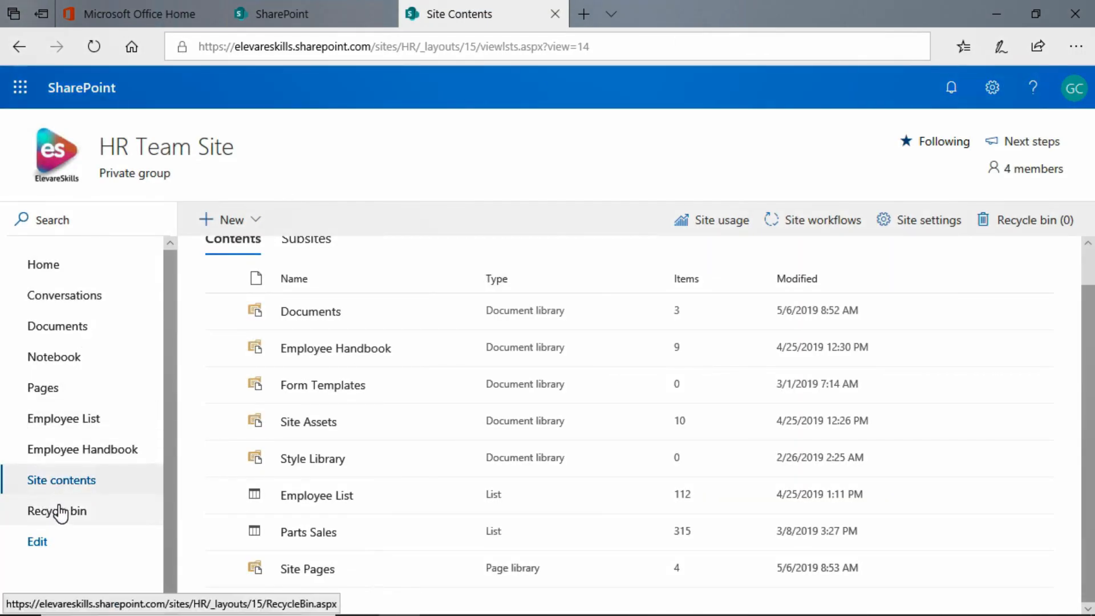